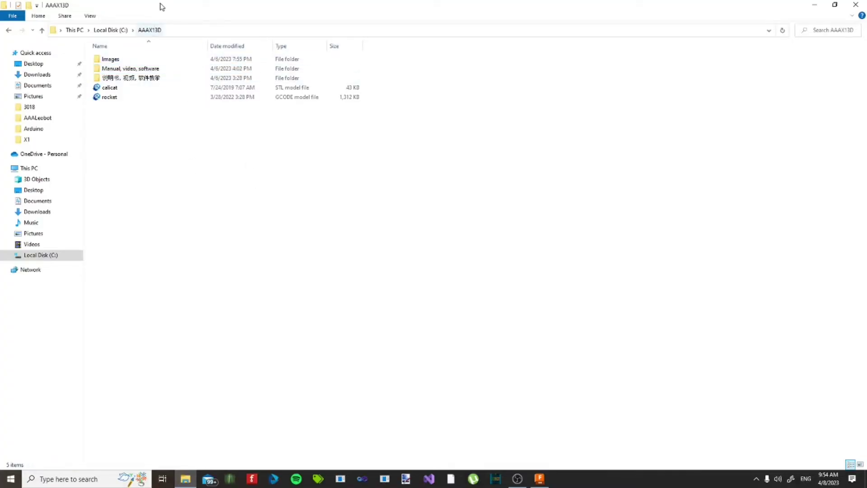
Step: Browse Manual, video, software > slicer software > for windows > CURA slicer and select the Cura 3.6.0 installer
{"action": "left_click", "coordinate": [143, 71]}
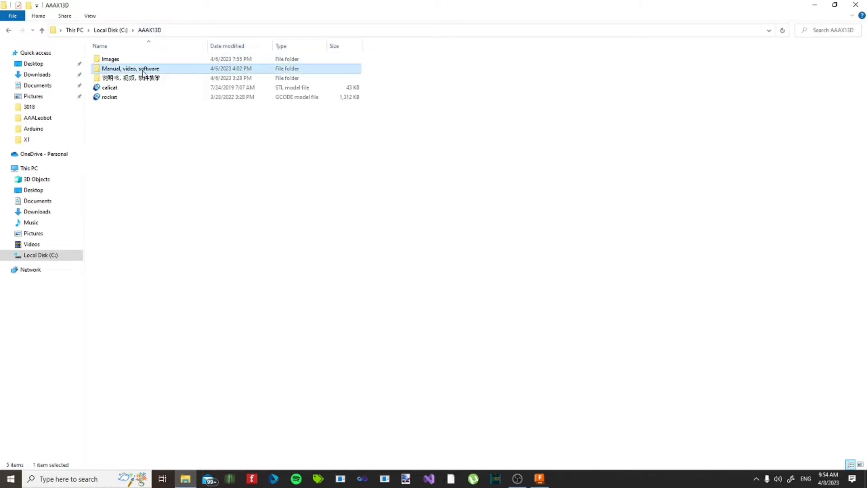
{"action": "double_click", "coordinate": [143, 68]}
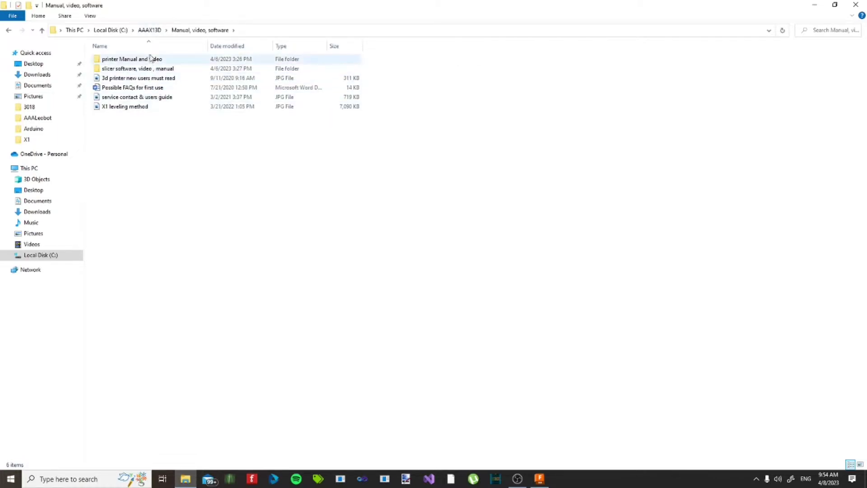
{"action": "double_click", "coordinate": [165, 68]}
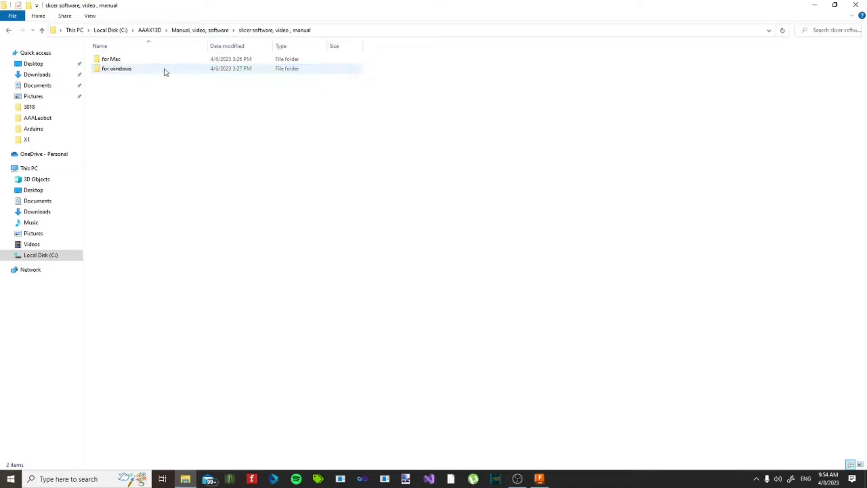
{"action": "double_click", "coordinate": [130, 70]}
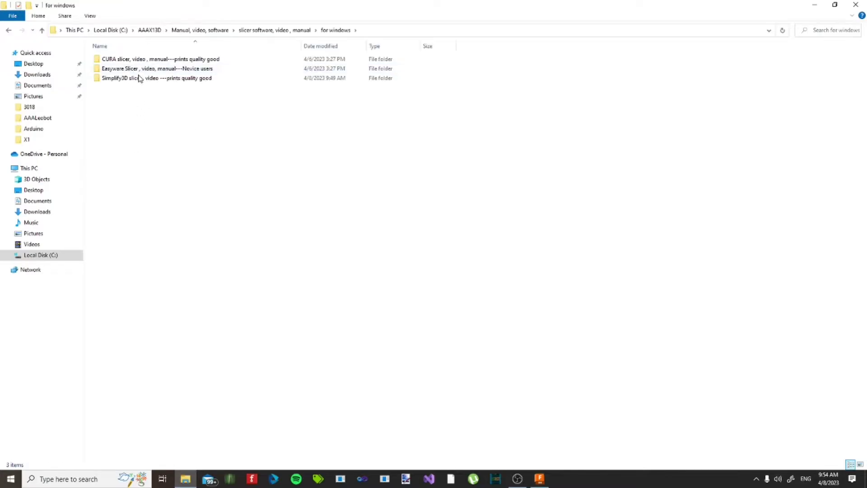
{"action": "left_click", "coordinate": [151, 59]}
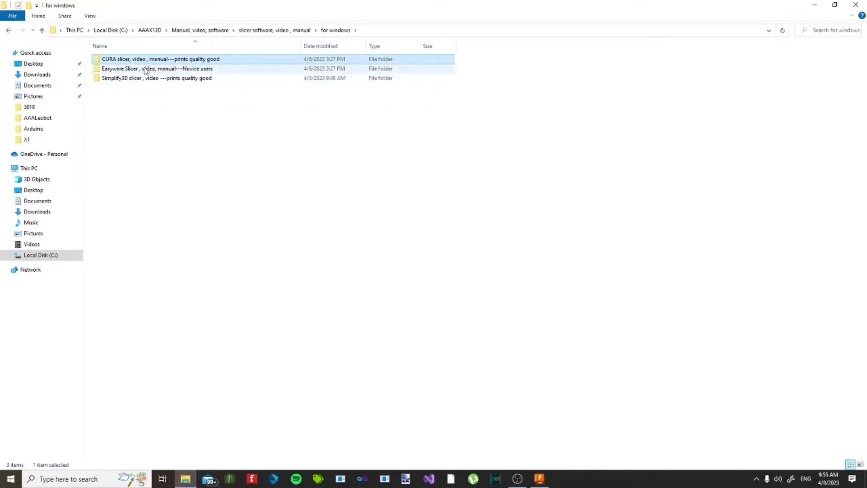
{"action": "double_click", "coordinate": [153, 60]}
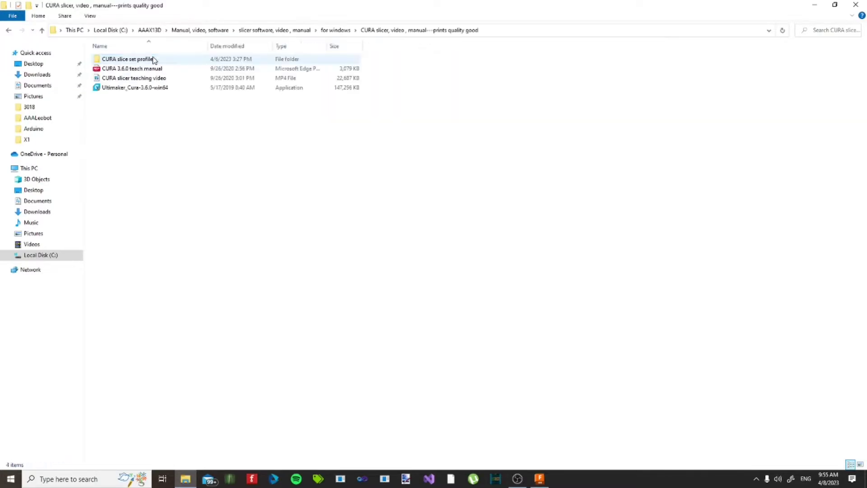
{"action": "left_click", "coordinate": [146, 89]}
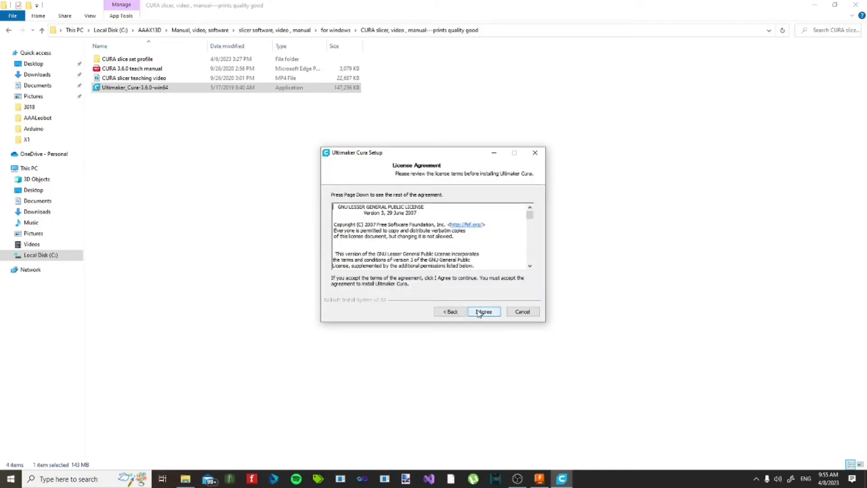
Step: Accept the Cura 3.6.0 license, keep the default install and Start Menu folders, and begin installing
{"action": "left_click", "coordinate": [483, 313]}
{"action": "left_click", "coordinate": [483, 312]}
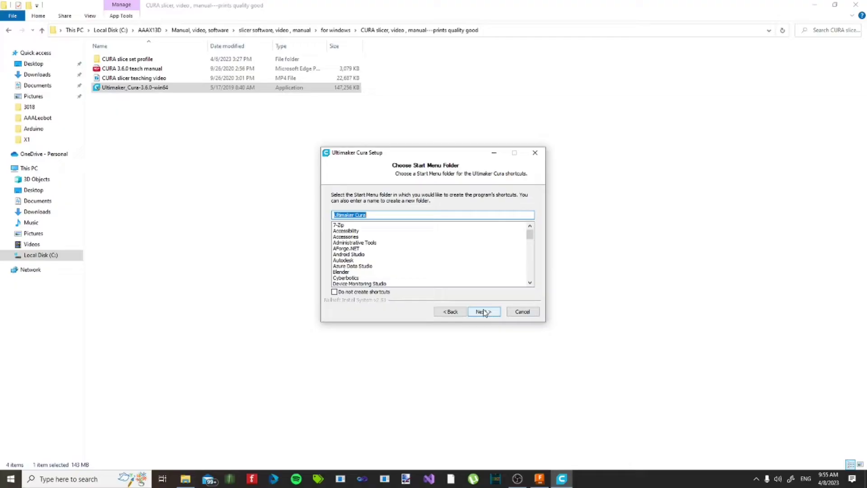
{"action": "left_click", "coordinate": [484, 312]}
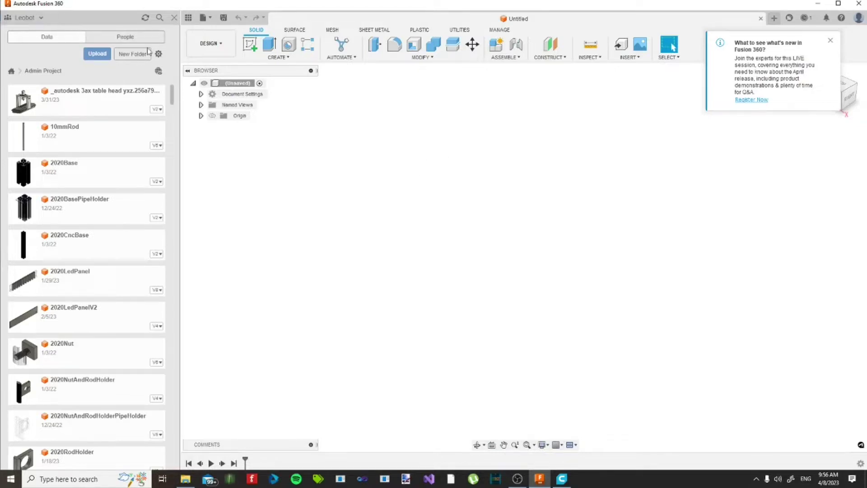
Step: Dismiss the What's New popup and create a new blank design
{"action": "left_click", "coordinate": [831, 40]}
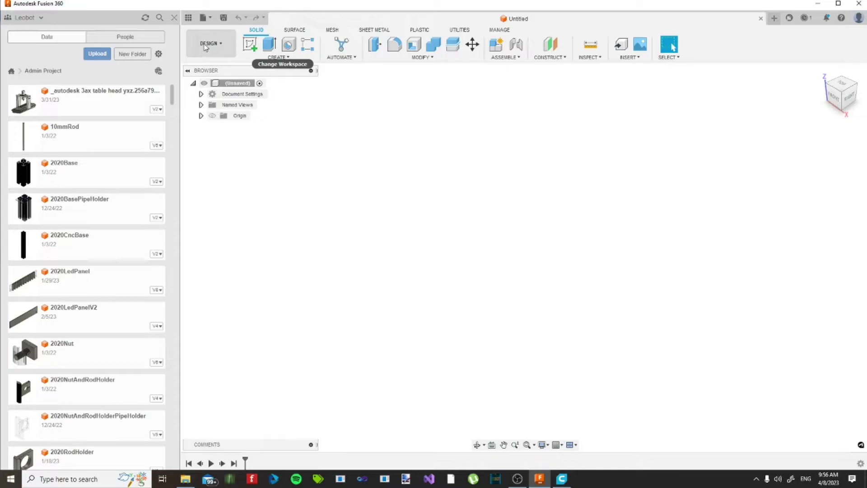
{"action": "left_click", "coordinate": [206, 18]}
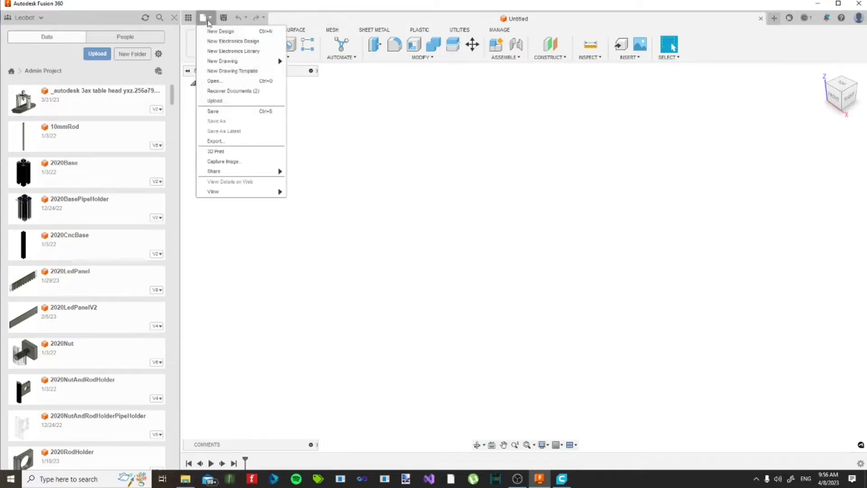
{"action": "left_click", "coordinate": [221, 31]}
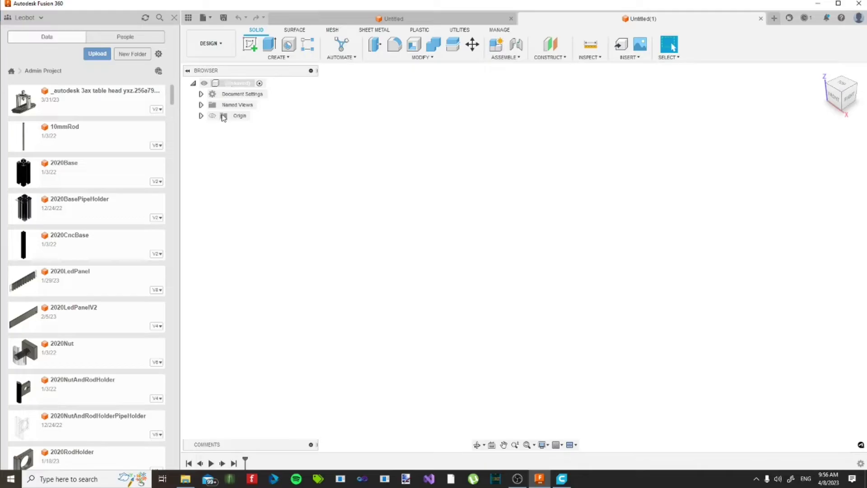
Step: Show the Origin and create a sketch on the XY plane
{"action": "left_click", "coordinate": [212, 116]}
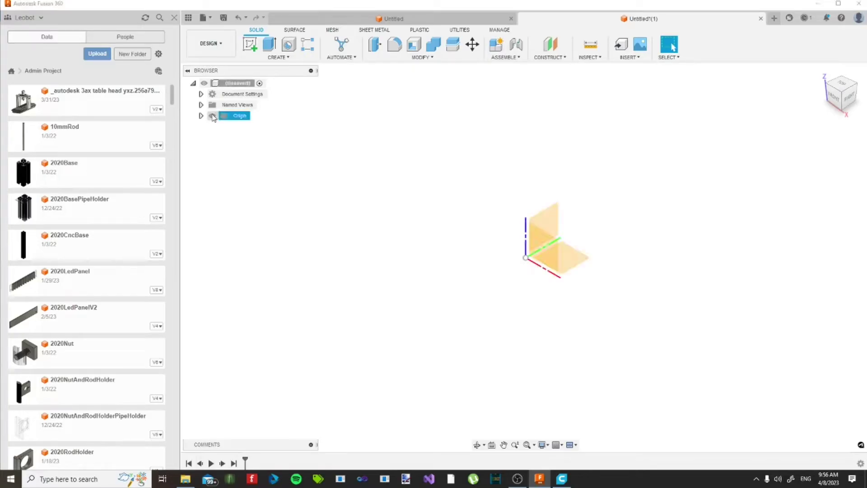
{"action": "right_click", "coordinate": [579, 263]}
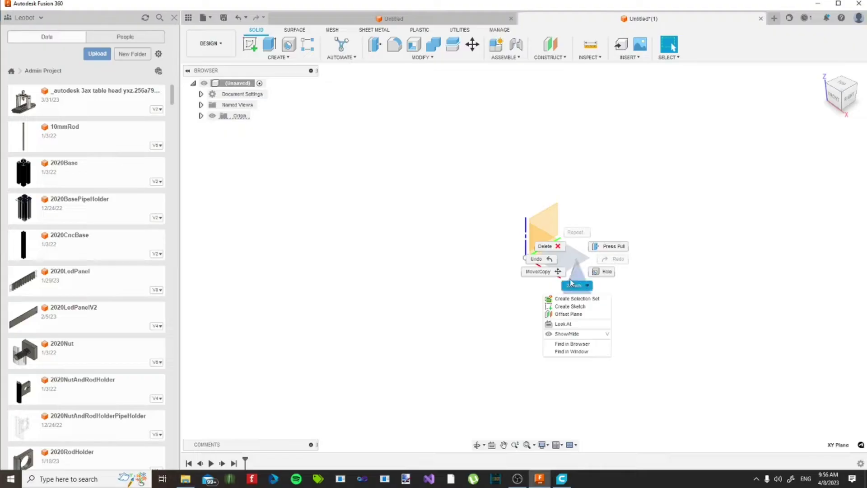
{"action": "left_click", "coordinate": [571, 305]}
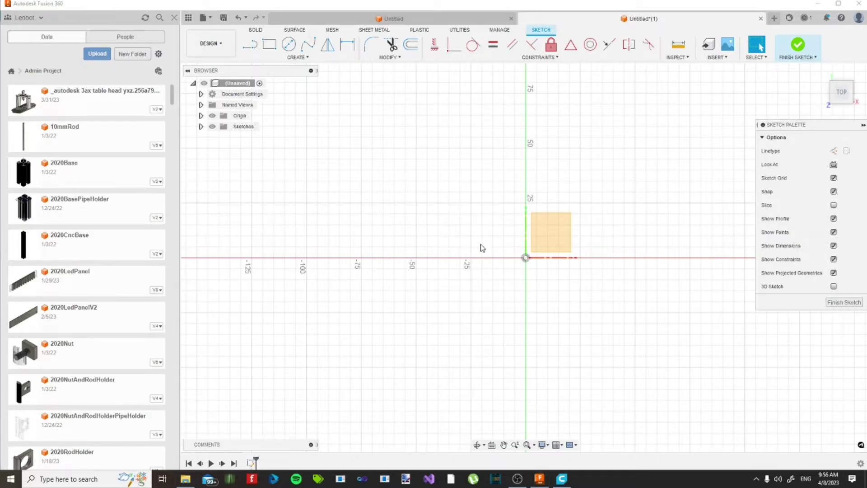
Step: Draw a centre-diameter circle at the origin and dimension its diameter to 35 mm
{"action": "key", "text": "s"}
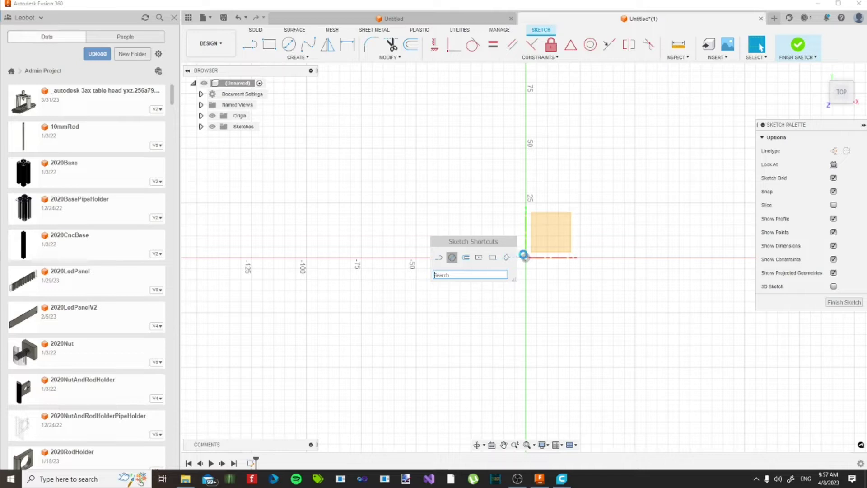
{"action": "key", "text": "Return"}
{"action": "left_click", "coordinate": [526, 258]}
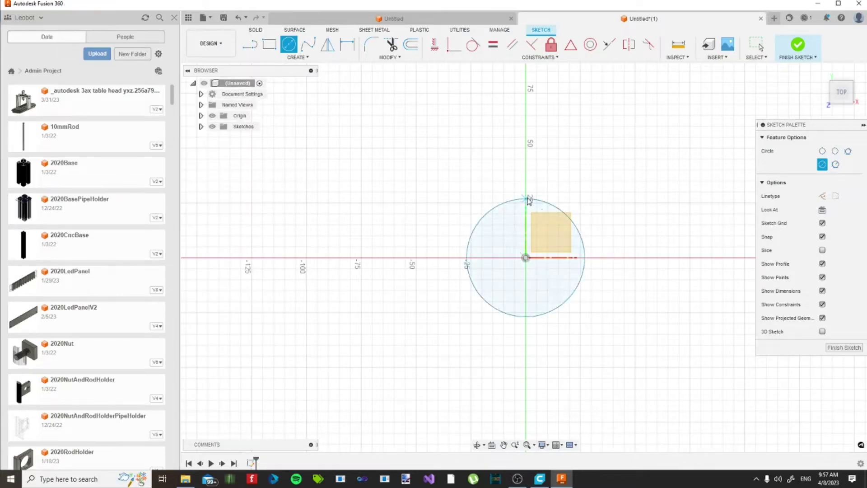
{"action": "key", "text": "d"}
{"action": "left_click", "coordinate": [551, 204]}
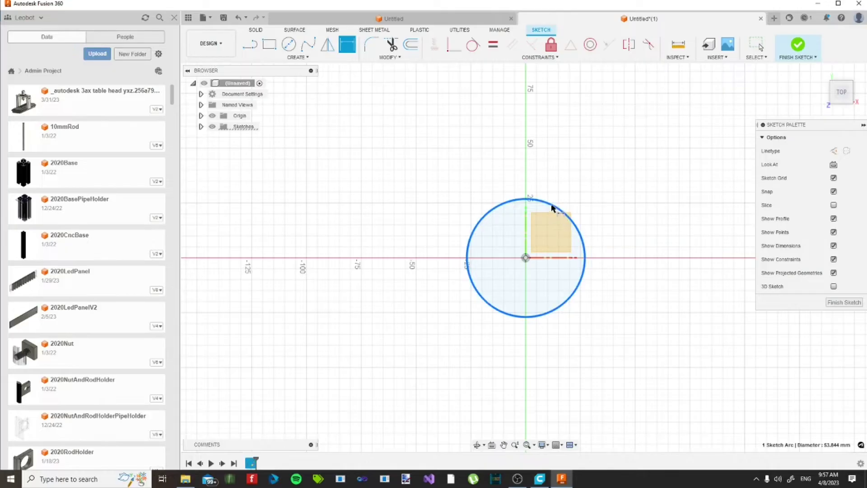
{"action": "left_click", "coordinate": [575, 168]}
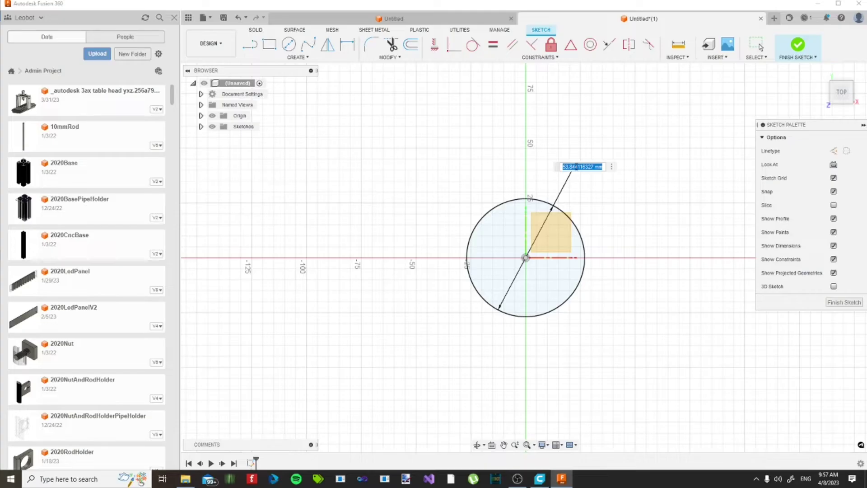
{"action": "type", "text": "2"}
{"action": "type", "text": "5"}
{"action": "key", "text": "Return"}
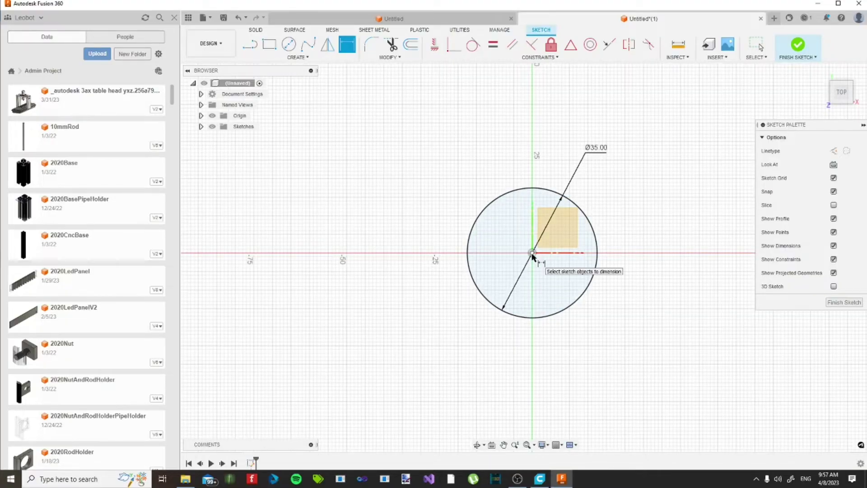
Step: Draw a second concentric circle at the origin and dimension a 3 mm gap to the 35 mm circle
{"action": "key", "text": "c"}
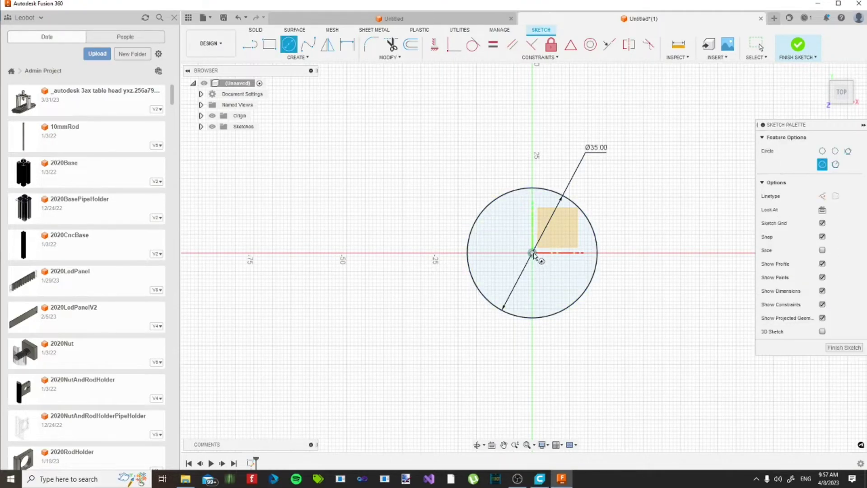
{"action": "left_click", "coordinate": [533, 254]}
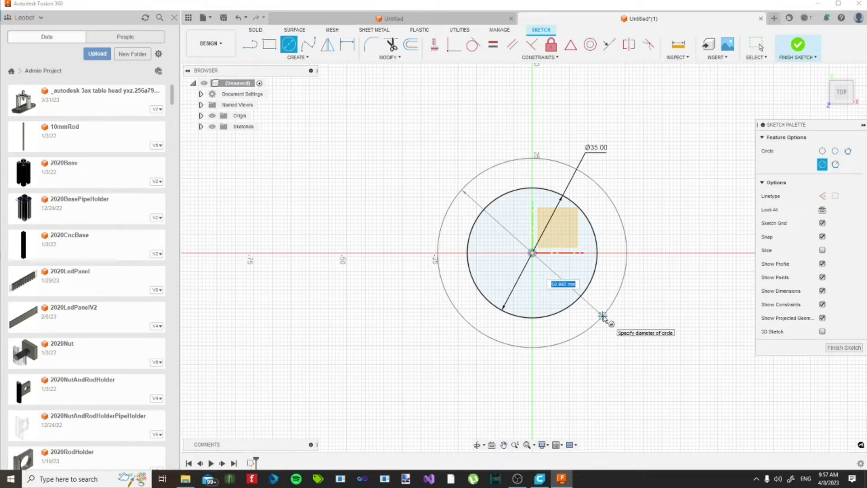
{"action": "left_click", "coordinate": [603, 316]}
{"action": "key", "text": "d"}
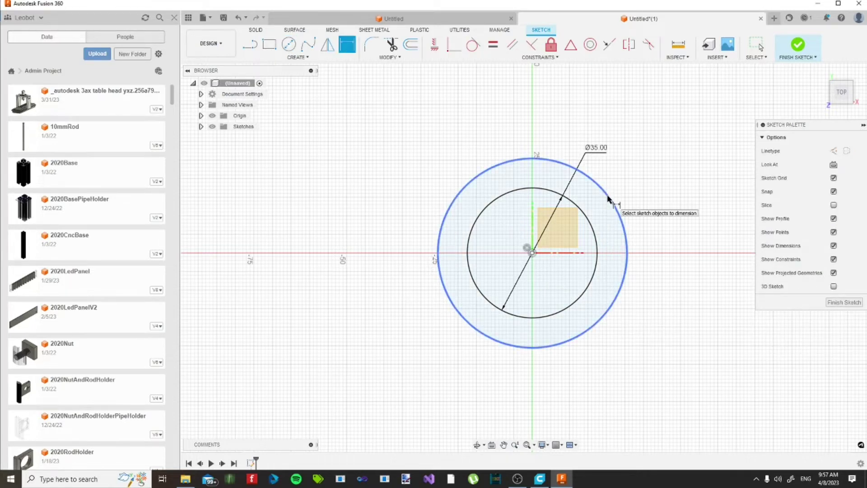
{"action": "left_click", "coordinate": [608, 200]}
{"action": "left_click", "coordinate": [589, 218]}
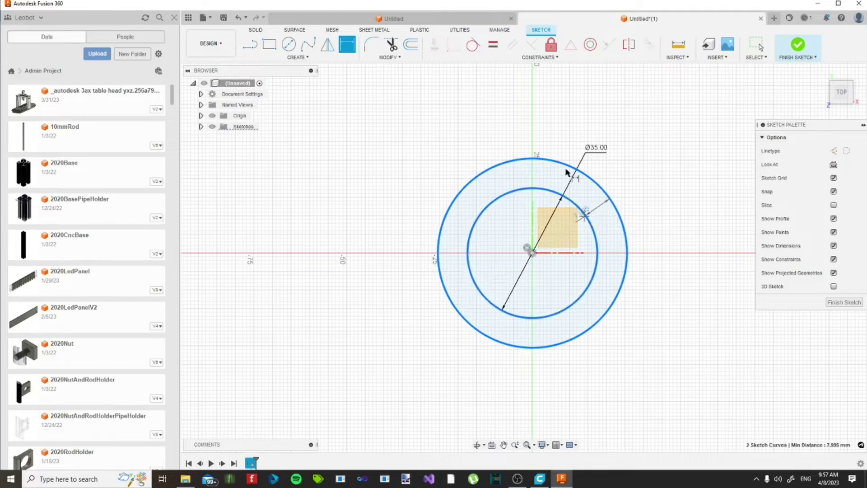
{"action": "left_click", "coordinate": [491, 82]}
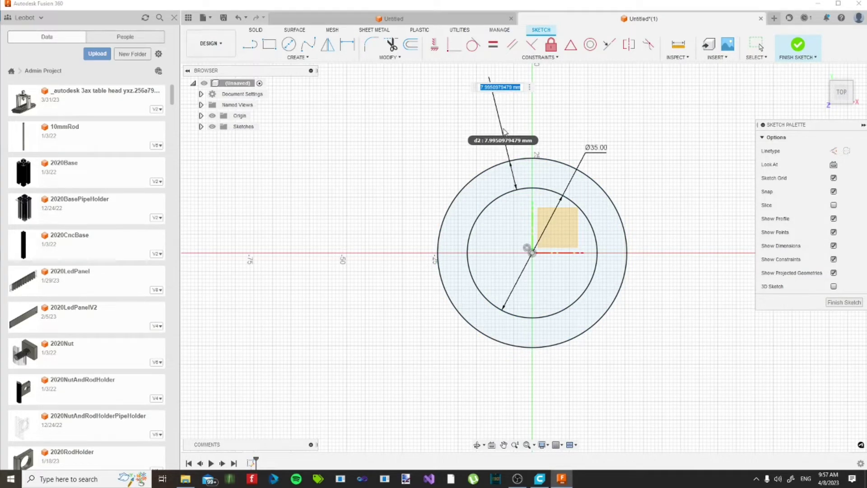
{"action": "type", "text": "2"}
{"action": "key", "text": "Return"}
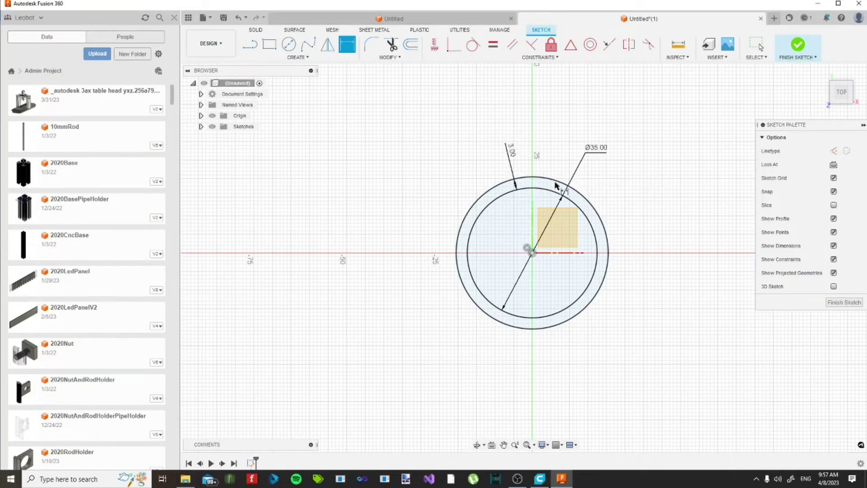
Step: Finish the sketch and select the ring profile between the circles
{"action": "middle_click_drag", "start_coordinate": [547, 192], "coordinate": [531, 194], "text": "shift"}
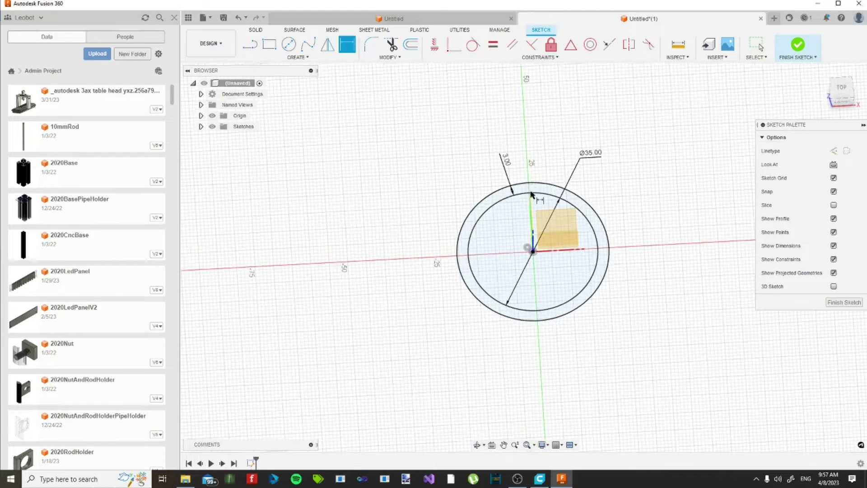
{"action": "key", "text": "q"}
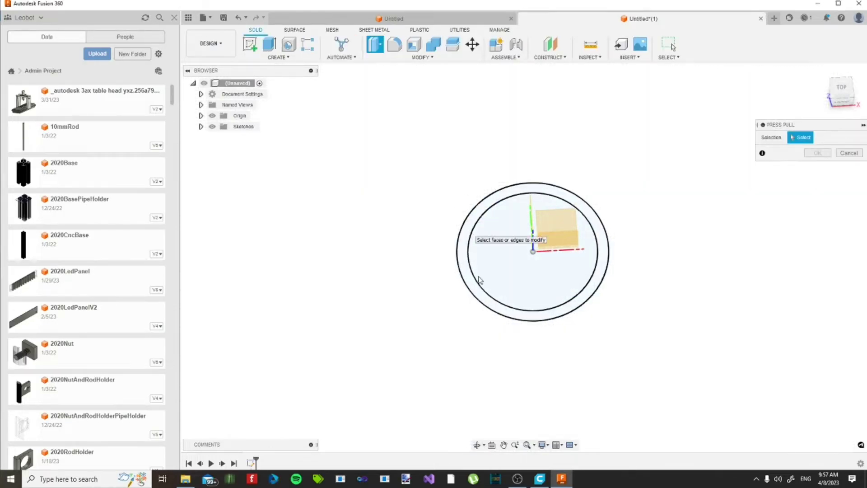
{"action": "left_click", "coordinate": [480, 280]}
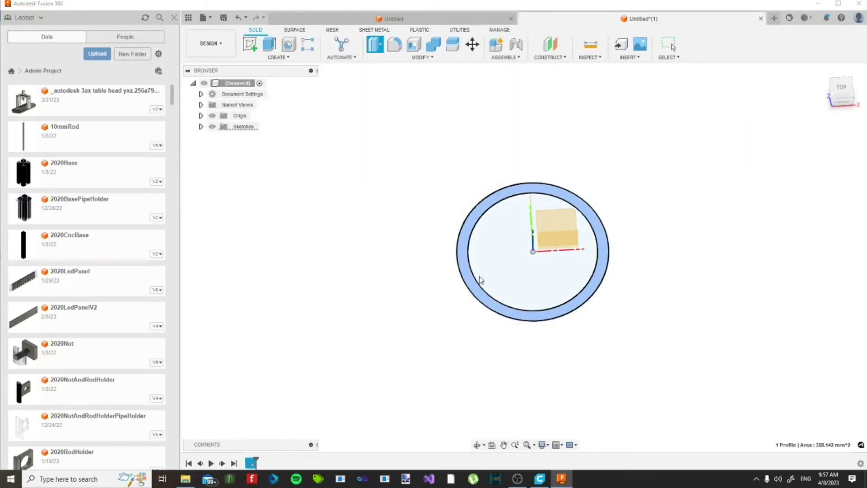
Step: Extrude the ring profile 50 mm upward into a hollow cylindrical tube
{"action": "key", "text": "e"}
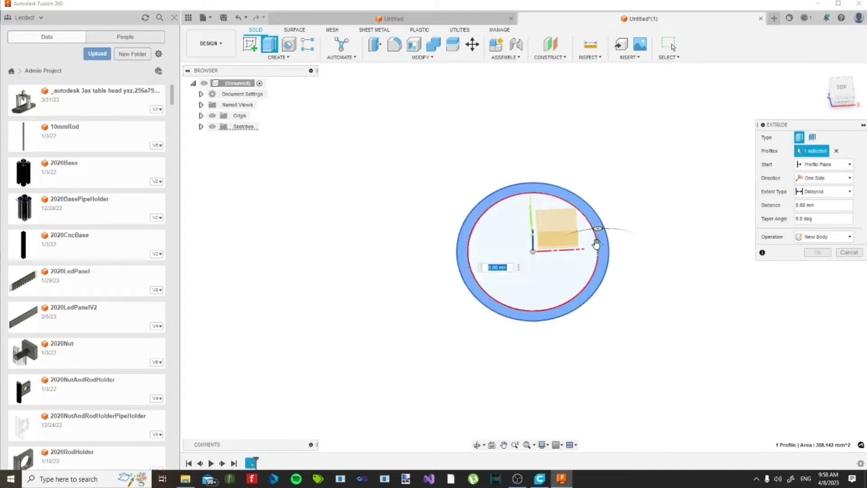
{"action": "left_click_drag", "start_coordinate": [596, 225], "coordinate": [598, 204]}
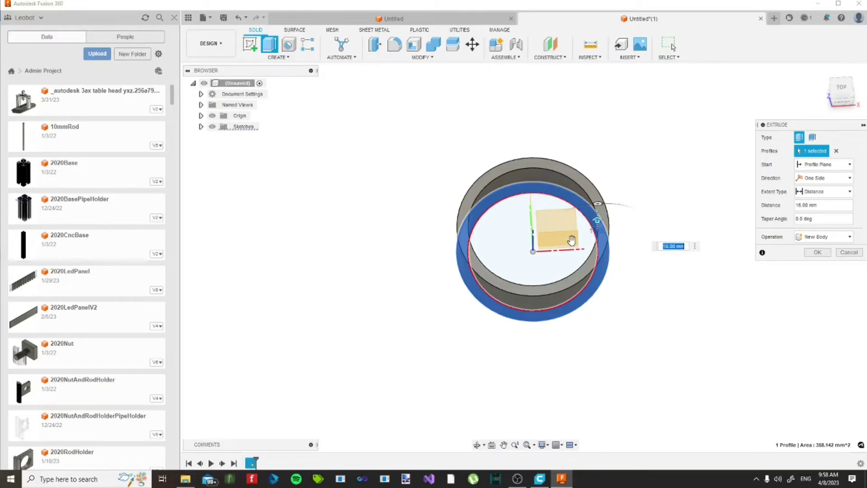
{"action": "middle_click_drag", "start_coordinate": [567, 239], "coordinate": [598, 202], "text": "shift"}
{"action": "left_click_drag", "start_coordinate": [597, 199], "coordinate": [582, 153]}
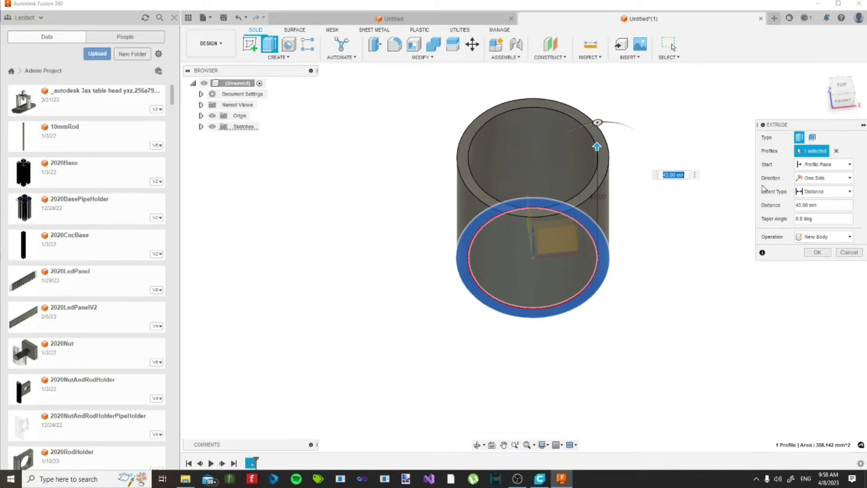
{"action": "type", "text": "50"}
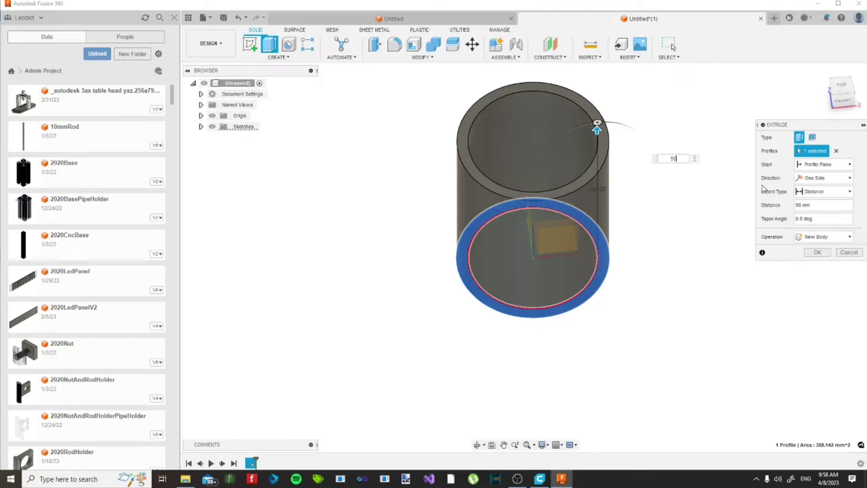
{"action": "key", "text": "Return"}
{"action": "right_click", "coordinate": [465, 136]}
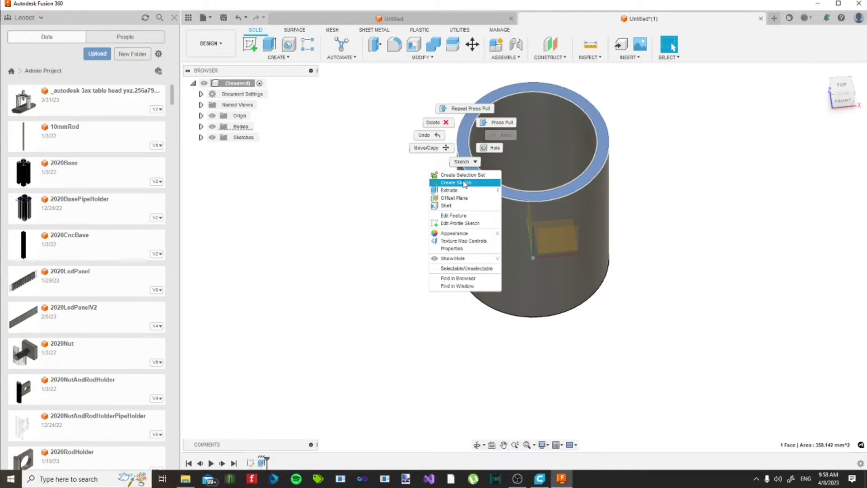
Step: Start a sketch on the tube's top face and draw a rectangle from the ring
{"action": "left_click", "coordinate": [465, 184]}
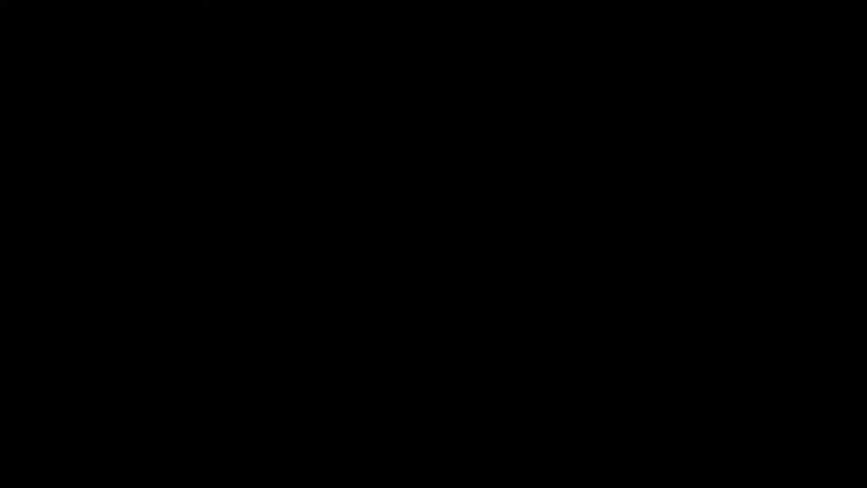
{"action": "key", "text": "s"}
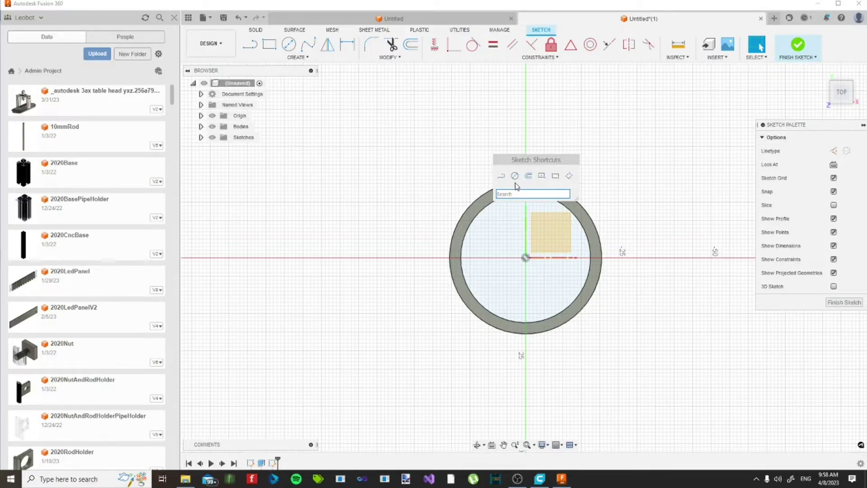
{"action": "left_click", "coordinate": [556, 177]}
{"action": "left_click", "coordinate": [526, 164]}
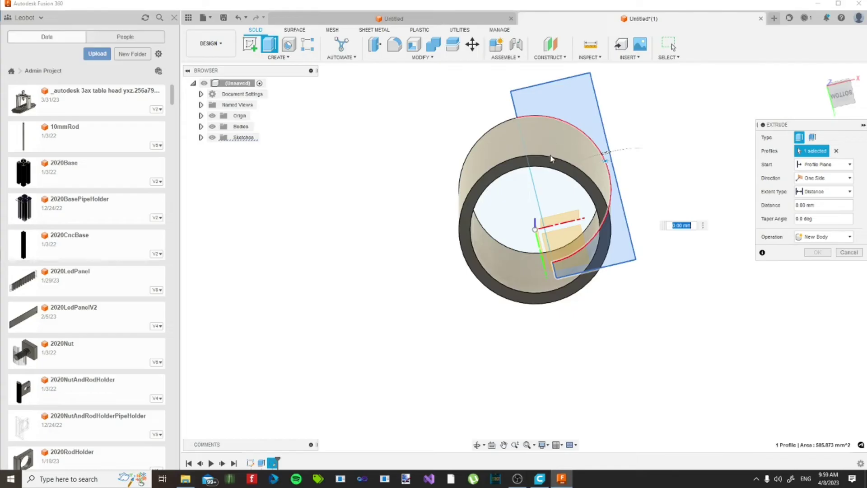
Step: Extrude the rectangle -50 mm as a Join, forming a block along the tube
{"action": "type", "text": "-50"}
{"action": "middle_click_drag", "start_coordinate": [551, 194], "coordinate": [570, 226], "text": "shift"}
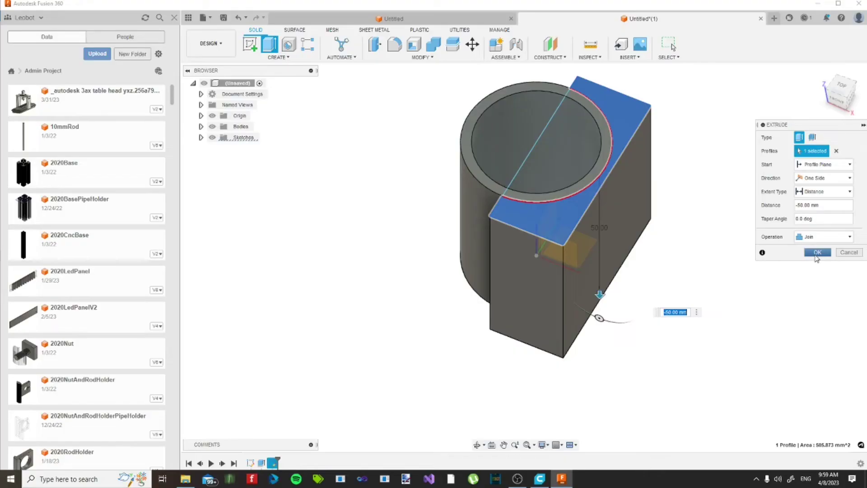
{"action": "left_click", "coordinate": [816, 254]}
{"action": "left_click", "coordinate": [817, 253]}
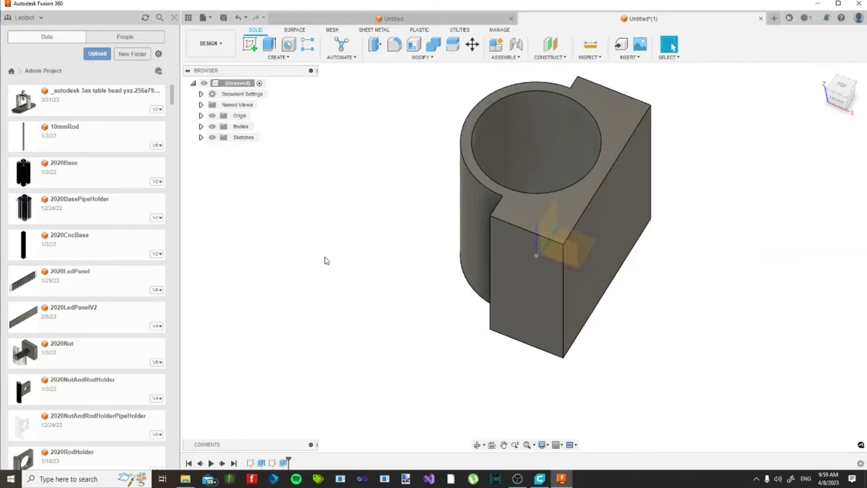
{"action": "middle_click_drag", "start_coordinate": [350, 311], "coordinate": [423, 286], "text": "shift"}
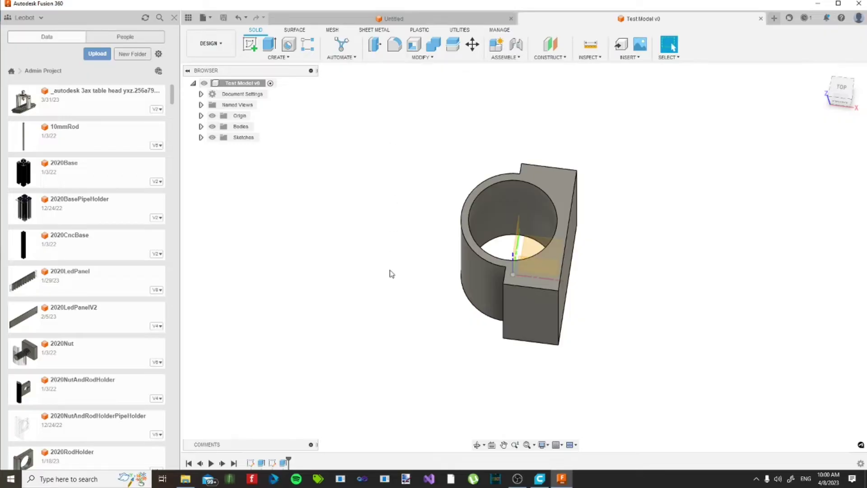
Step: Export the part as STL file Test Model v1.stl and reveal it in File Explorer
{"action": "left_click", "coordinate": [204, 18]}
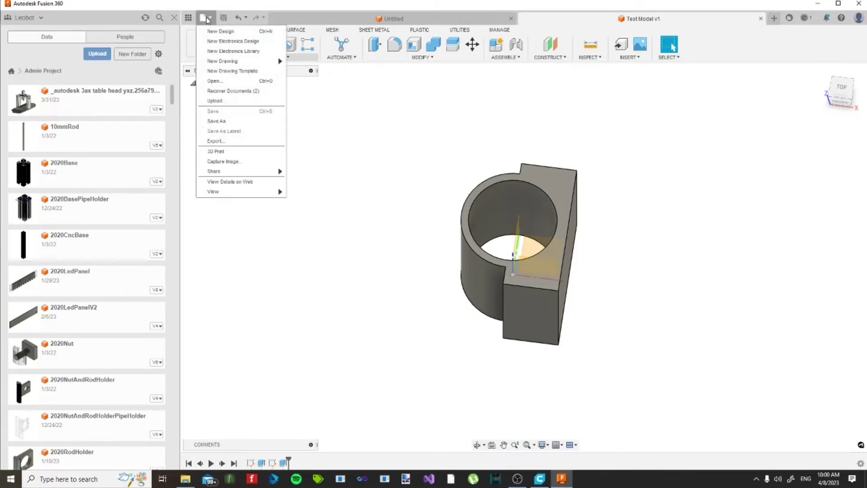
{"action": "left_click", "coordinate": [228, 142]}
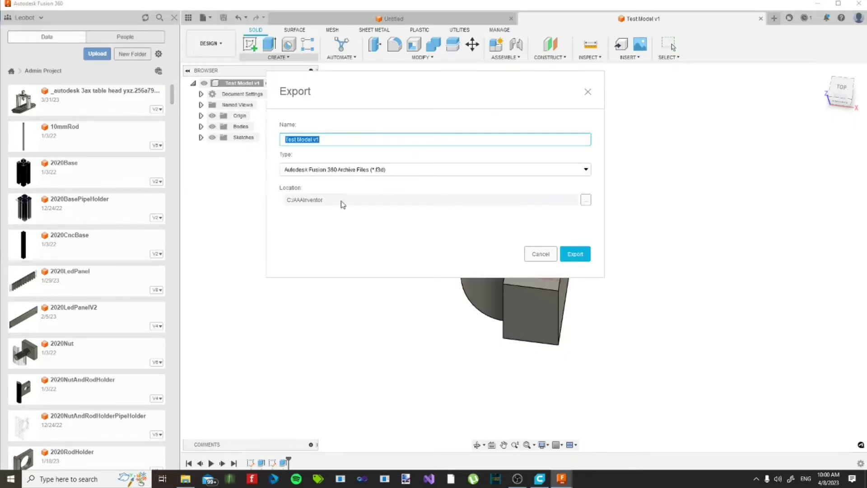
{"action": "left_click", "coordinate": [462, 175]}
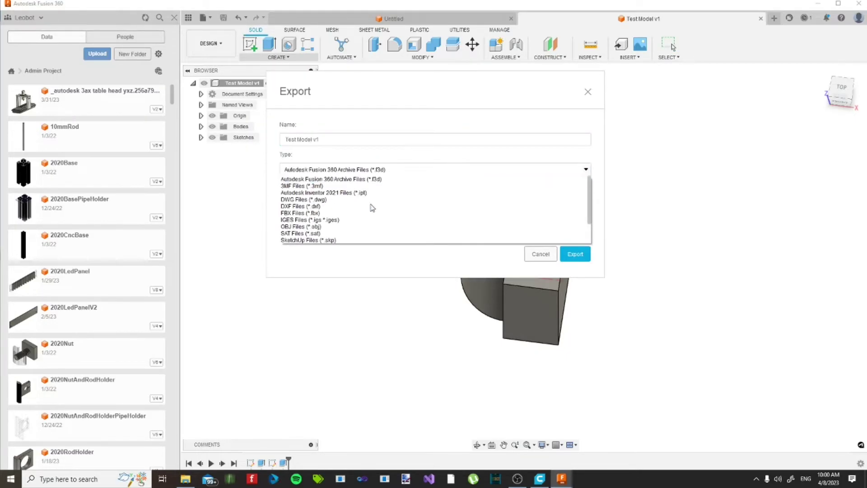
{"action": "scroll", "coordinate": [372, 208], "scroll_direction": "down", "scroll_amount": 2}
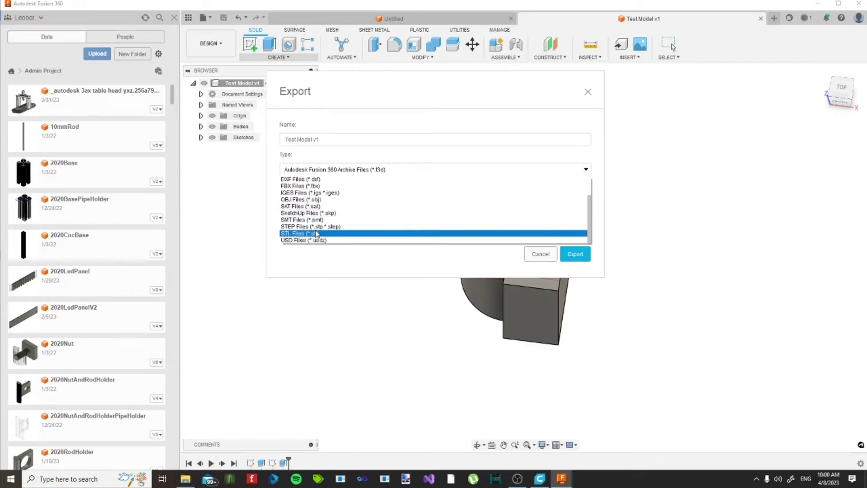
{"action": "left_click", "coordinate": [325, 234]}
{"action": "left_click", "coordinate": [572, 254]}
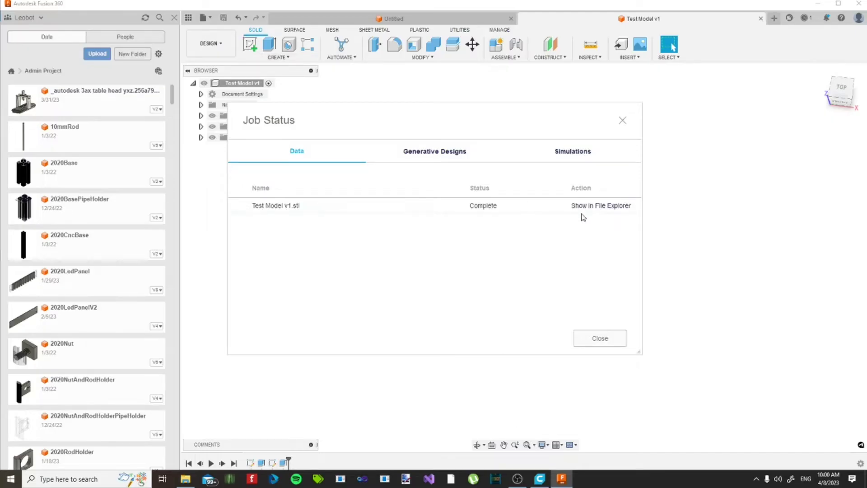
{"action": "left_click", "coordinate": [601, 205]}
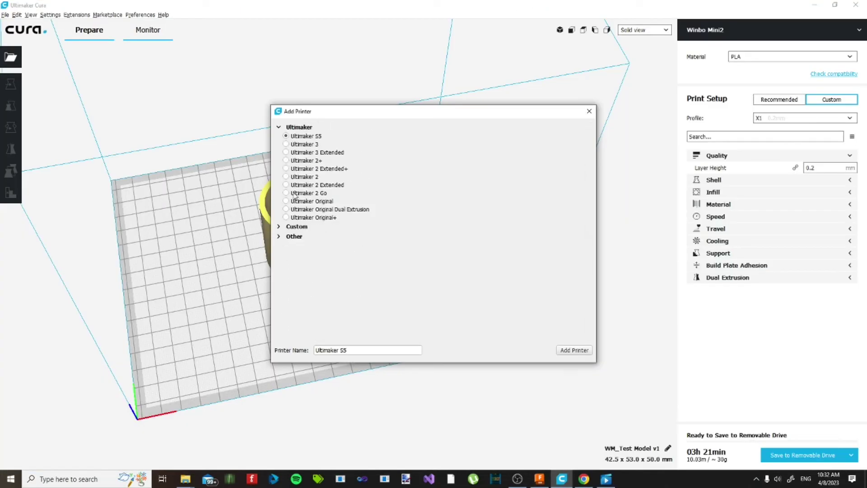
Step: Add a Custom FFF printer named 'My X1 Printer' and edit its build width
{"action": "left_click", "coordinate": [284, 226]}
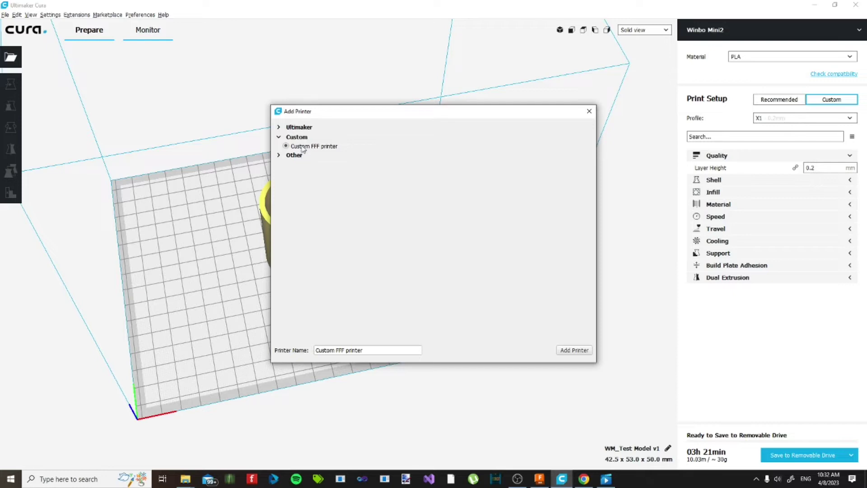
{"action": "triple_click", "coordinate": [376, 350]}
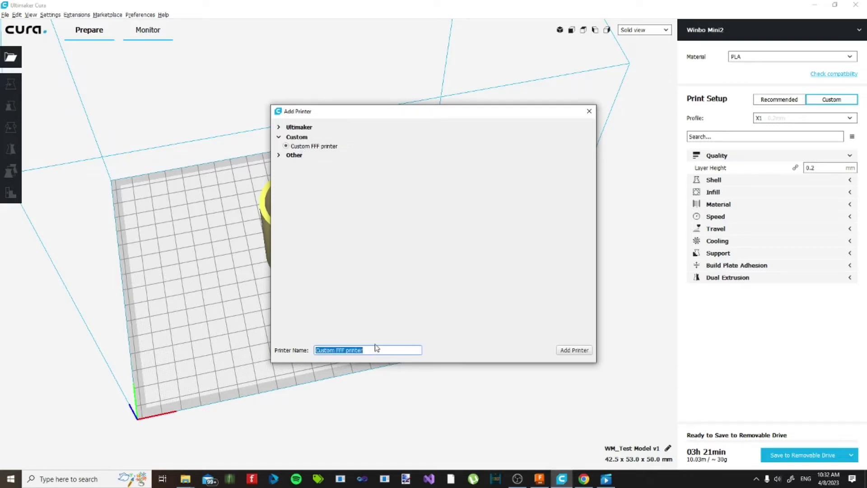
{"action": "type", "text": "My X1 Printer"}
{"action": "left_click", "coordinate": [574, 350]}
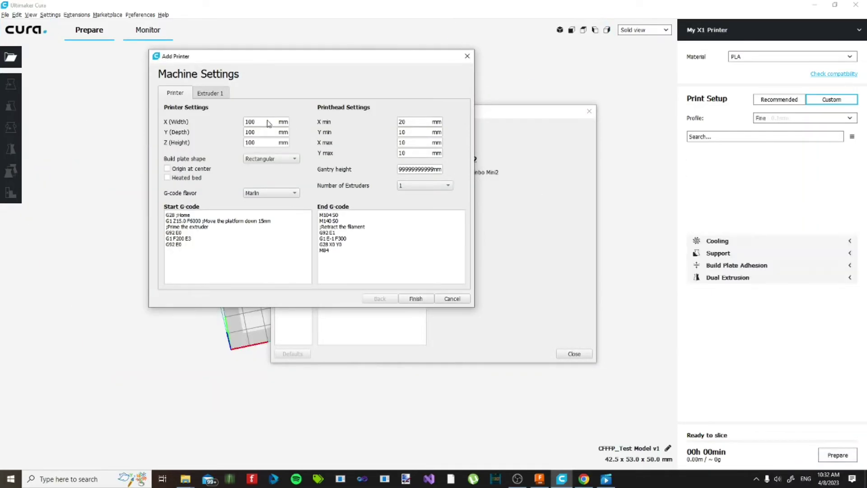
{"action": "left_click", "coordinate": [274, 120]}
{"action": "left_click_drag", "start_coordinate": [252, 123], "coordinate": [217, 119]}
{"action": "type", "text": "90"}
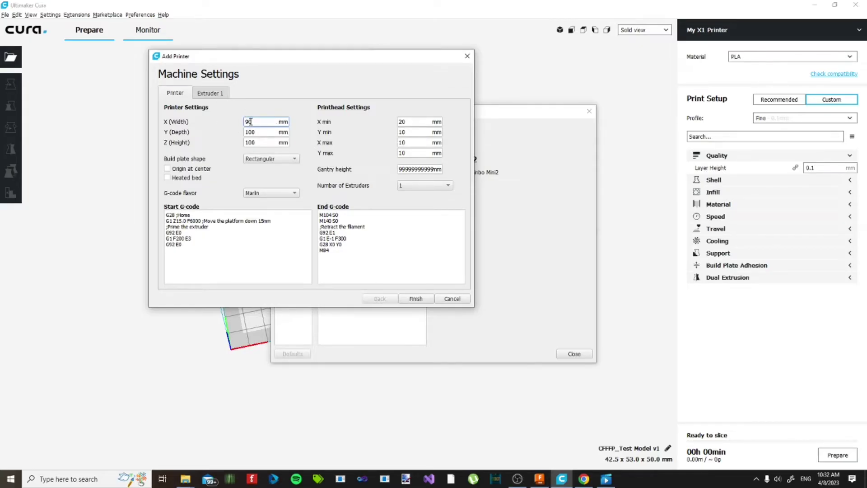
Step: Set Extruder 1 to a 0.4 mm nozzle and 1.75 mm material diameter, then finish
{"action": "left_click", "coordinate": [210, 94]}
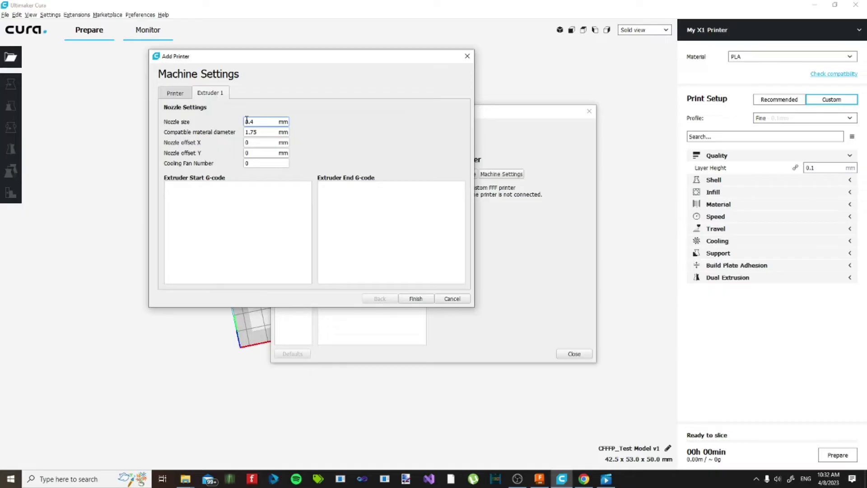
{"action": "left_click_drag", "start_coordinate": [257, 123], "coordinate": [250, 123]}
{"action": "key", "text": "Tab"}
{"action": "type", "text": "1"}
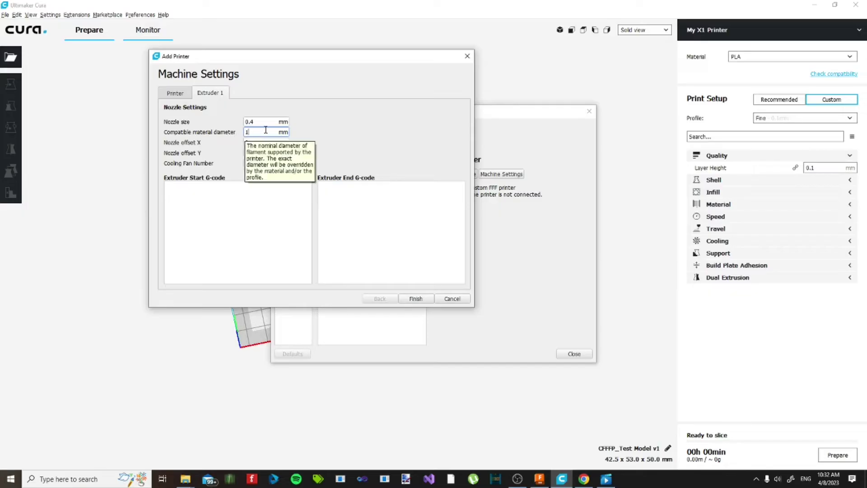
{"action": "type", "text": ".75"}
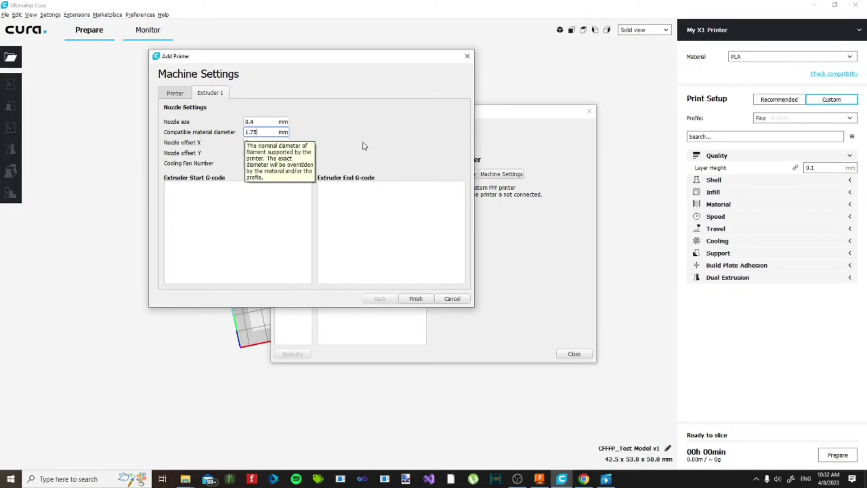
{"action": "left_click", "coordinate": [412, 299]}
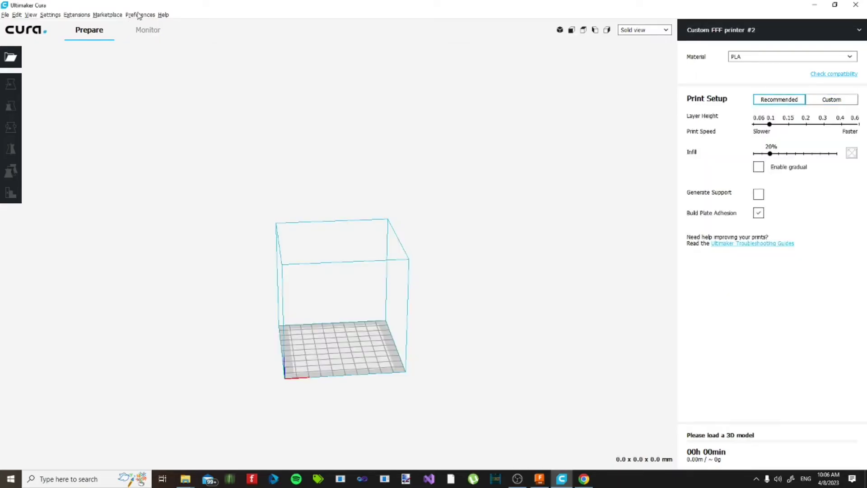
Step: Go to the Profiles page in Cura Preferences and start a profile import
{"action": "left_click", "coordinate": [138, 15]}
{"action": "left_click", "coordinate": [140, 25]}
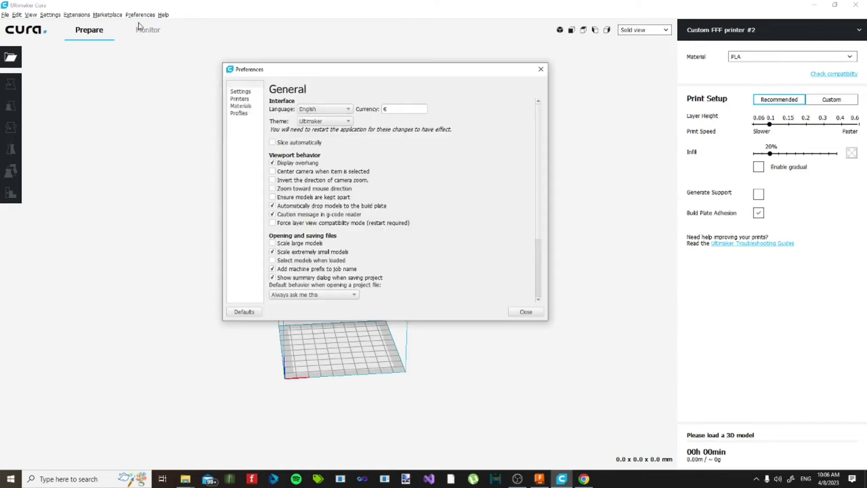
{"action": "left_click", "coordinate": [243, 114]}
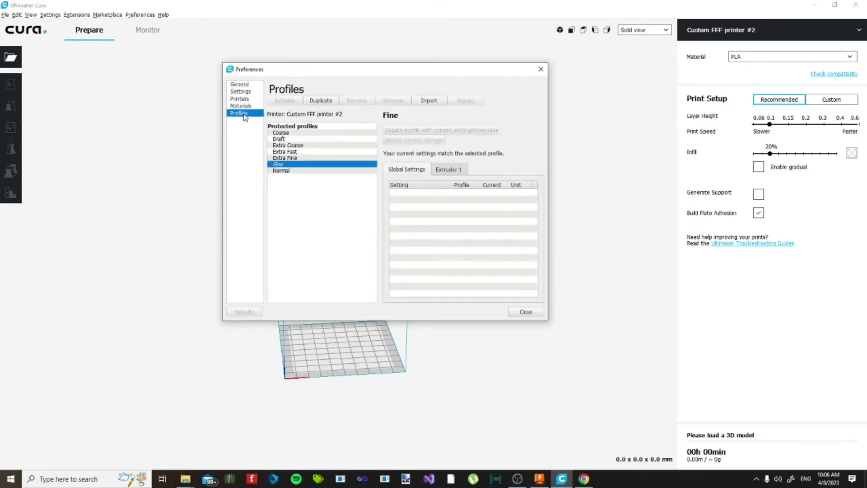
{"action": "left_click", "coordinate": [429, 101]}
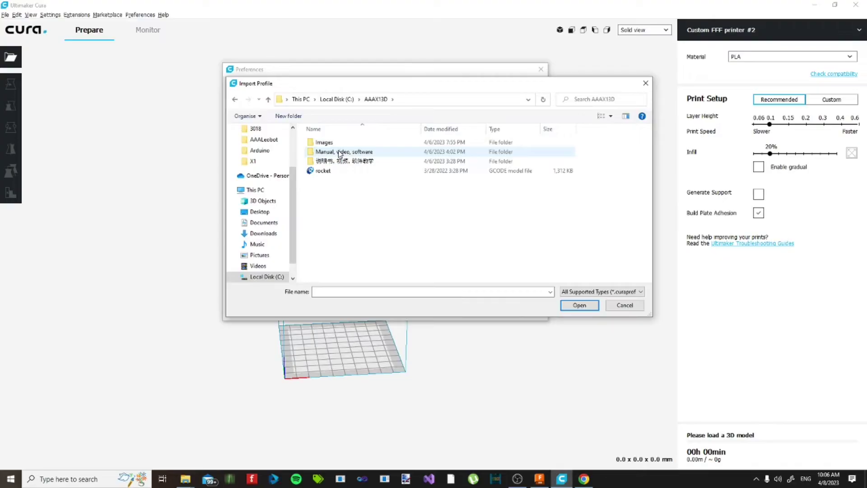
Step: Import X1.curaprofile from the CURA slice set profile folder and view its settings
{"action": "double_click", "coordinate": [341, 152]}
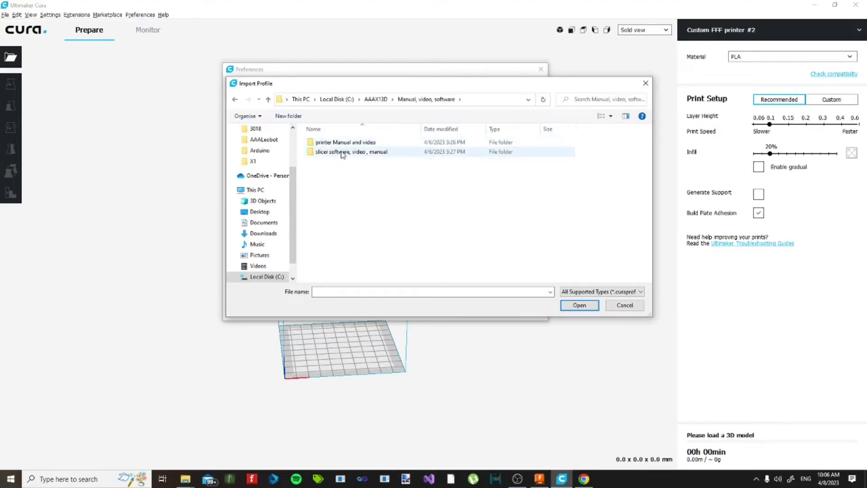
{"action": "double_click", "coordinate": [341, 152]}
{"action": "left_click", "coordinate": [334, 155]}
{"action": "double_click", "coordinate": [334, 155]}
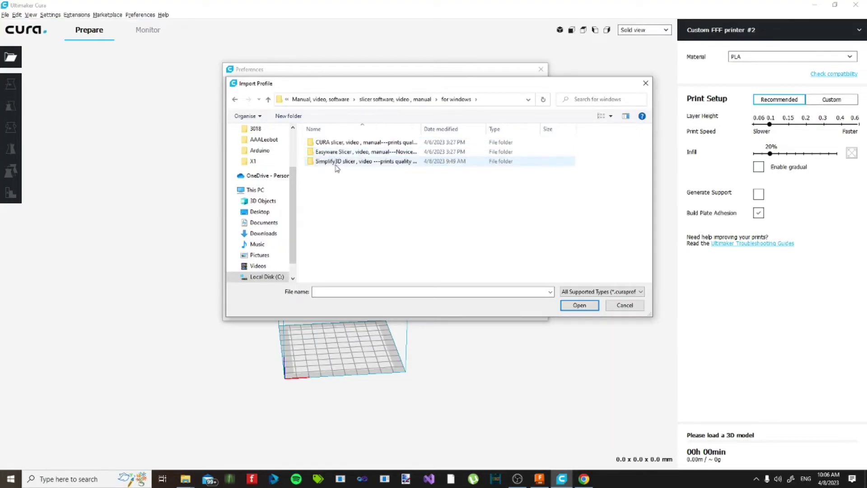
{"action": "double_click", "coordinate": [343, 144]}
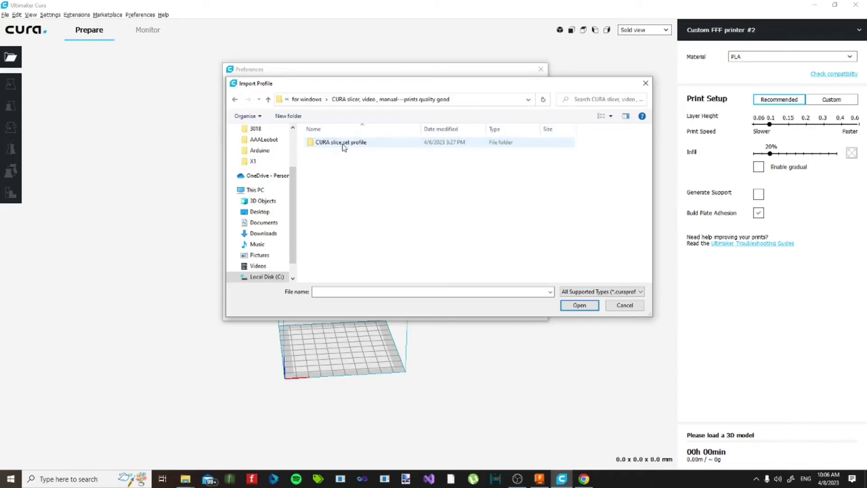
{"action": "double_click", "coordinate": [343, 143]}
{"action": "double_click", "coordinate": [342, 143]}
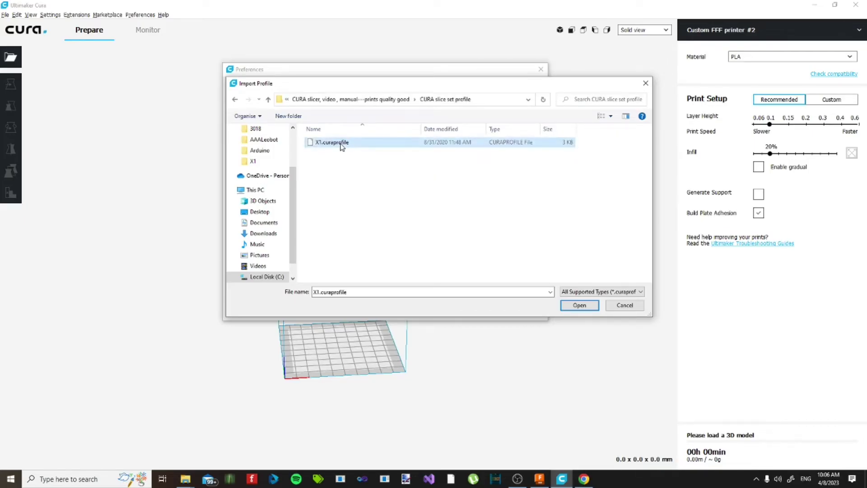
{"action": "left_click", "coordinate": [464, 248]}
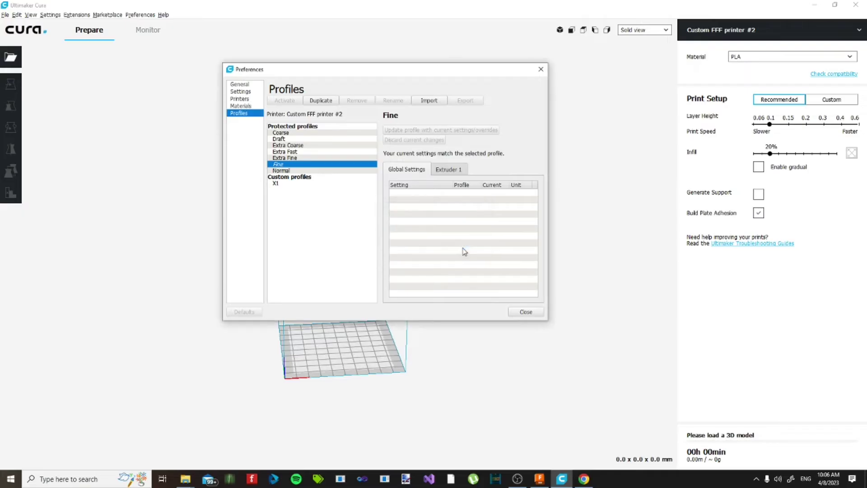
{"action": "left_click", "coordinate": [280, 184]}
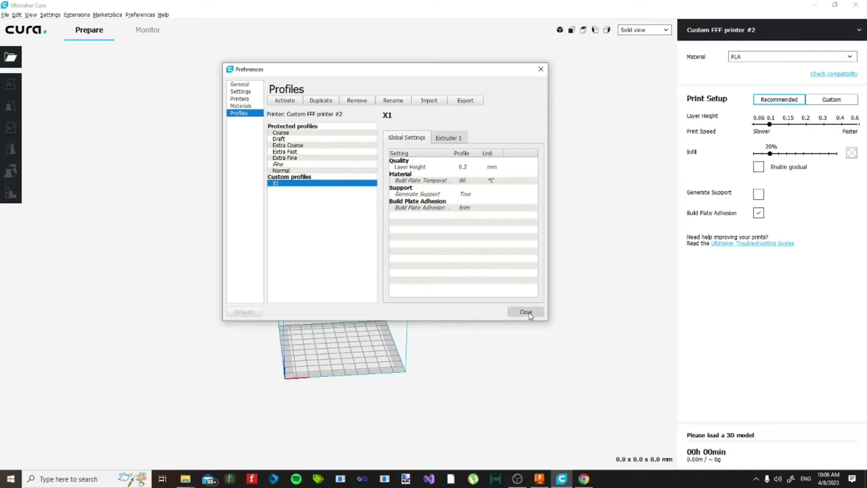
Step: Open Test Model v1 in Cura so it loads onto the build plate
{"action": "left_click", "coordinate": [7, 16]}
{"action": "left_click", "coordinate": [22, 33]}
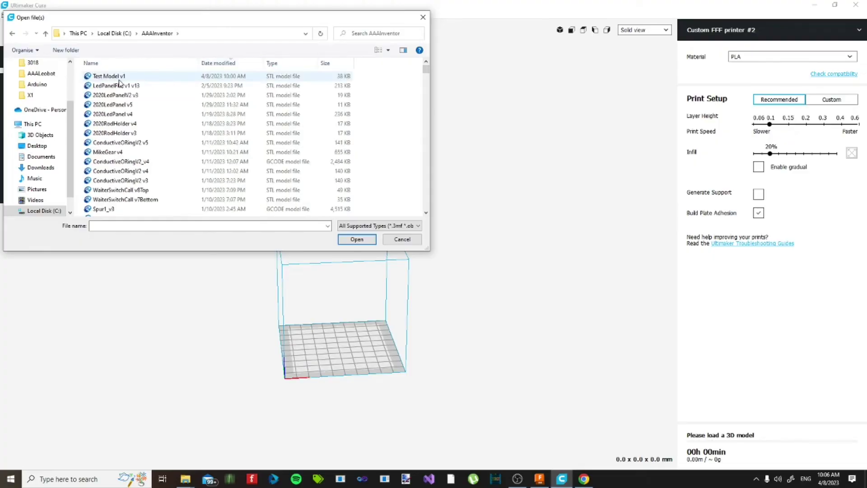
{"action": "double_click", "coordinate": [119, 79]}
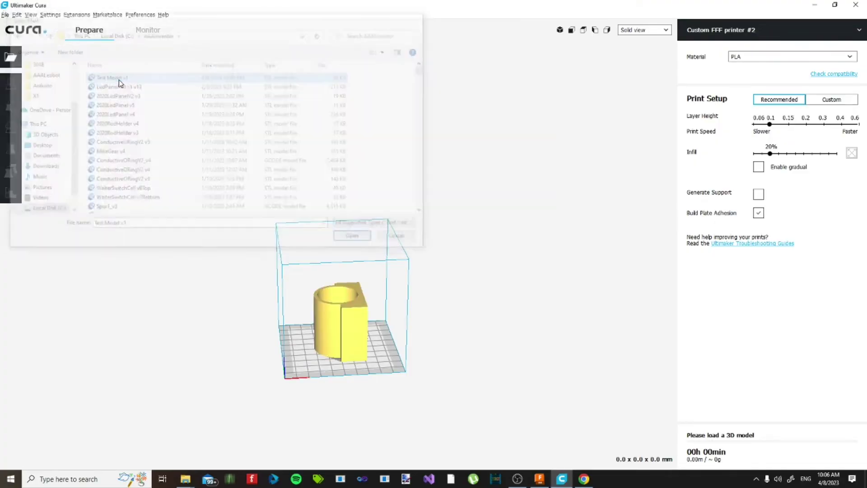
Step: Inspect the model from several angles and show the Custom print settings for profile X1
{"action": "right_click_drag", "start_coordinate": [516, 270], "coordinate": [324, 262]}
{"action": "middle_click_drag", "start_coordinate": [323, 262], "coordinate": [373, 195]}
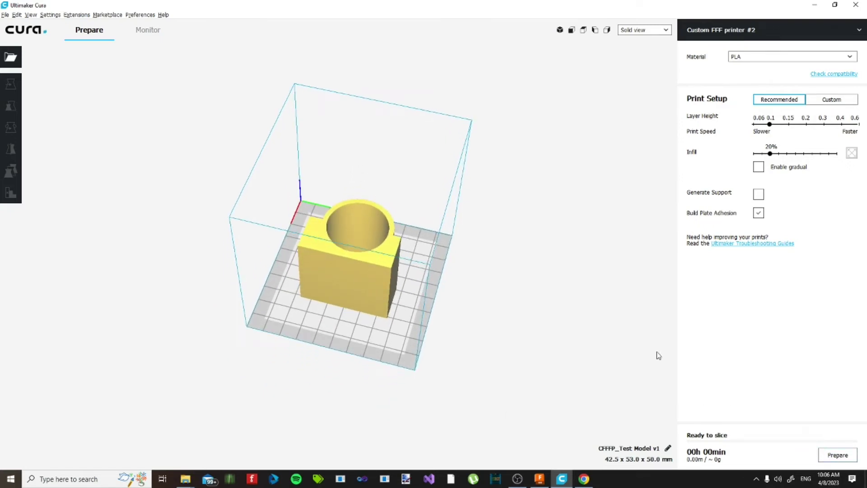
{"action": "right_click_drag", "start_coordinate": [658, 355], "coordinate": [510, 251]}
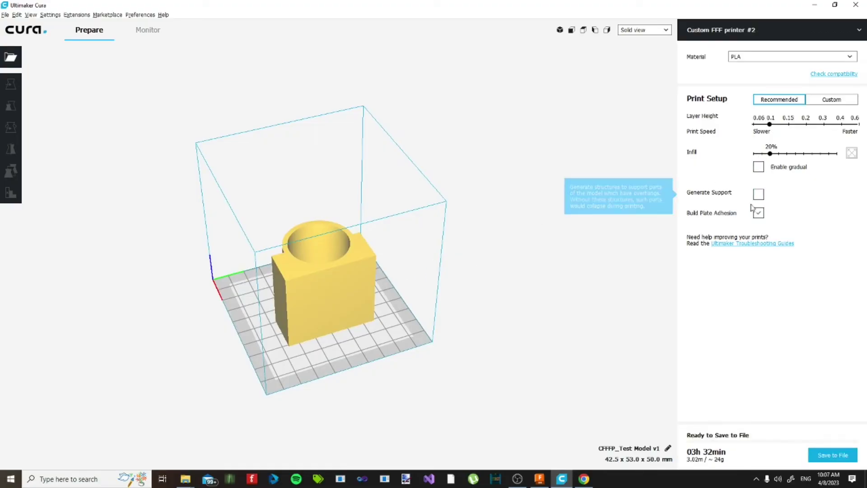
{"action": "mouse_move", "coordinate": [389, 216]}
{"action": "right_mouse_down"}
{"action": "mouse_move", "coordinate": [484, 219]}
{"action": "mouse_move", "coordinate": [639, 157]}
{"action": "mouse_move", "coordinate": [519, 243]}
{"action": "mouse_move", "coordinate": [398, 226]}
{"action": "right_mouse_up"}
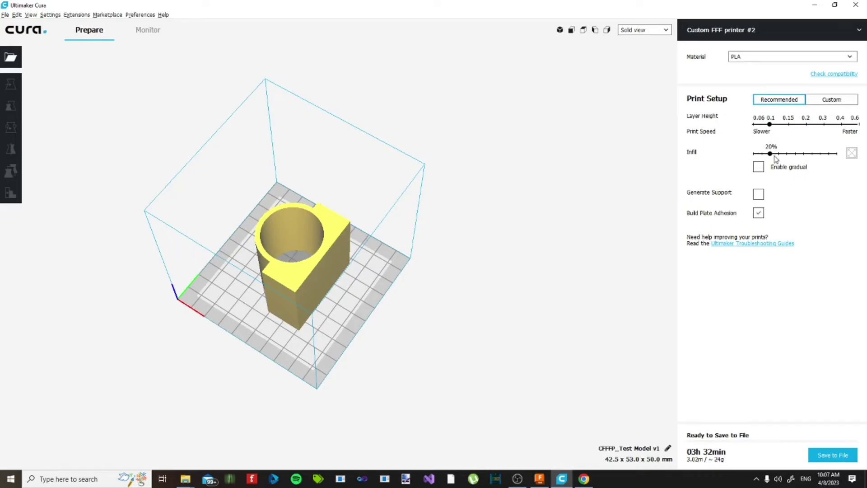
{"action": "right_click_drag", "start_coordinate": [453, 254], "coordinate": [491, 202]}
{"action": "middle_click_drag", "start_coordinate": [491, 202], "coordinate": [514, 197]}
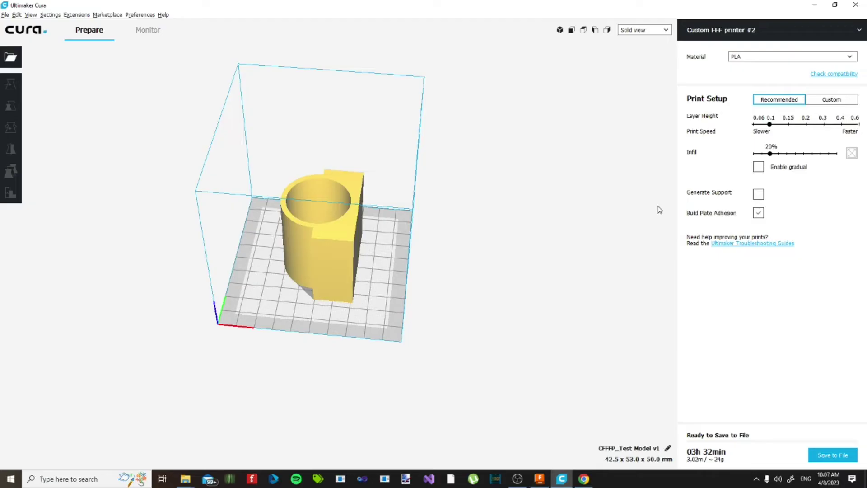
{"action": "left_click", "coordinate": [770, 154]}
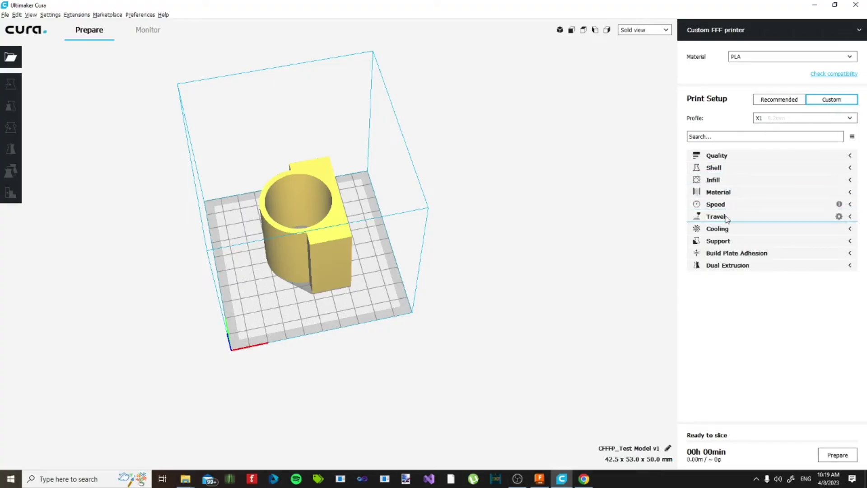
Step: Expand the Cooling settings to show print cooling at 100% fan speed, and list the print profiles
{"action": "left_click", "coordinate": [731, 157]}
{"action": "left_click", "coordinate": [728, 159]}
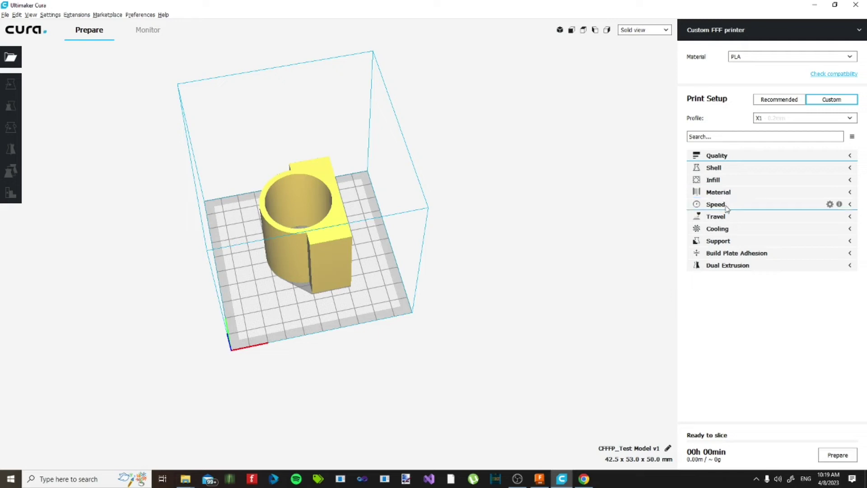
{"action": "left_click", "coordinate": [726, 231]}
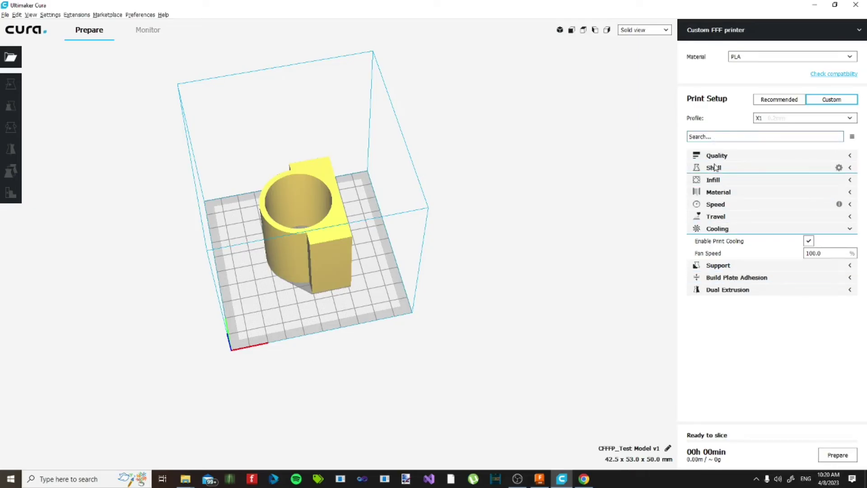
{"action": "left_click", "coordinate": [784, 119]}
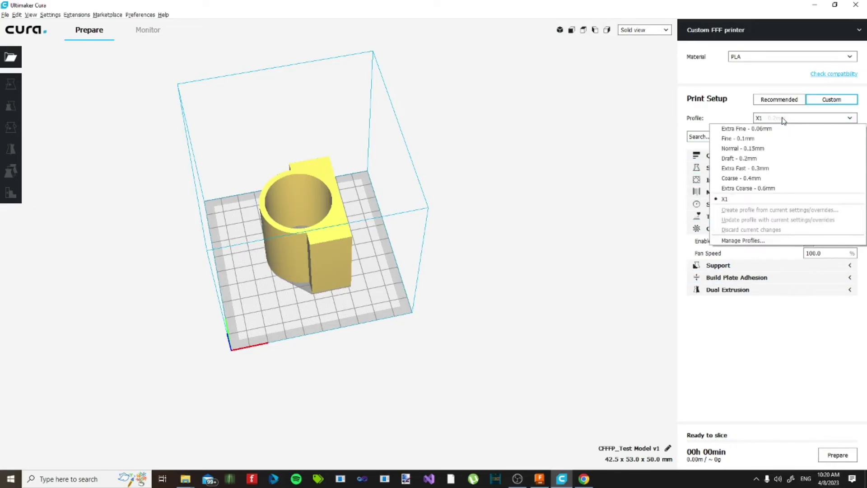